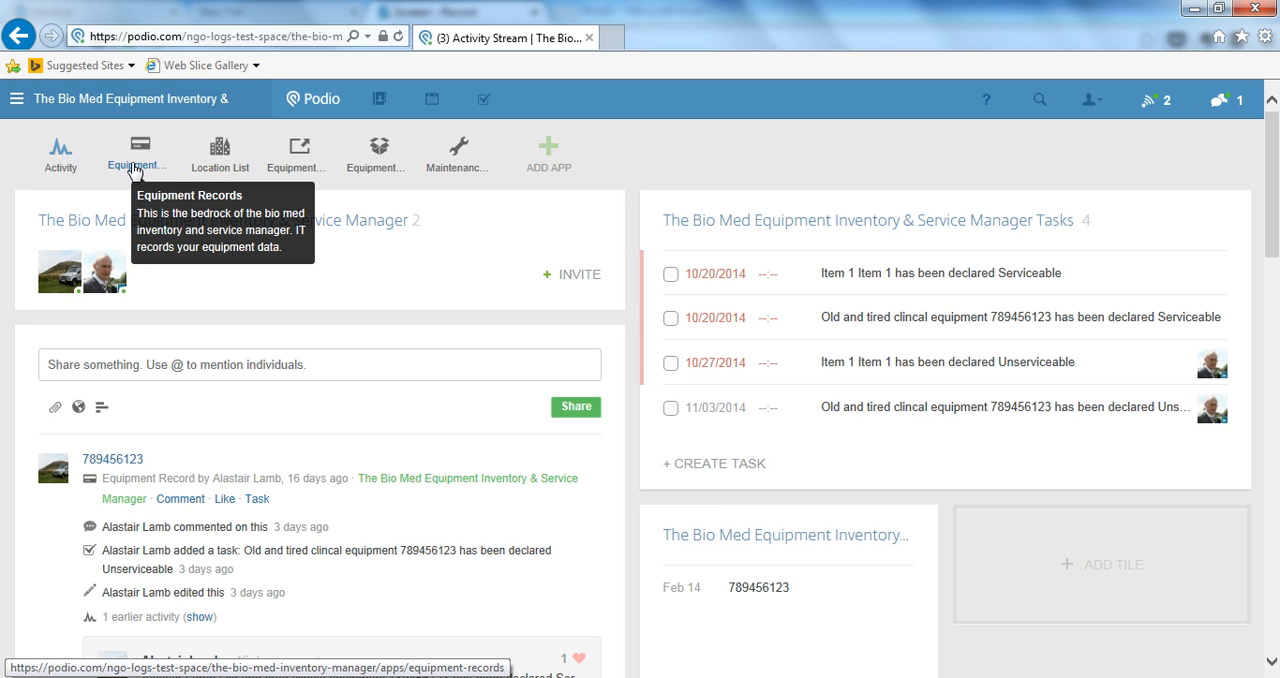
In the Equipment Records app, move the Item 1 card to Undergoing service and from there to Serviceable
{"action": "left_click", "coordinate": [135, 168]}
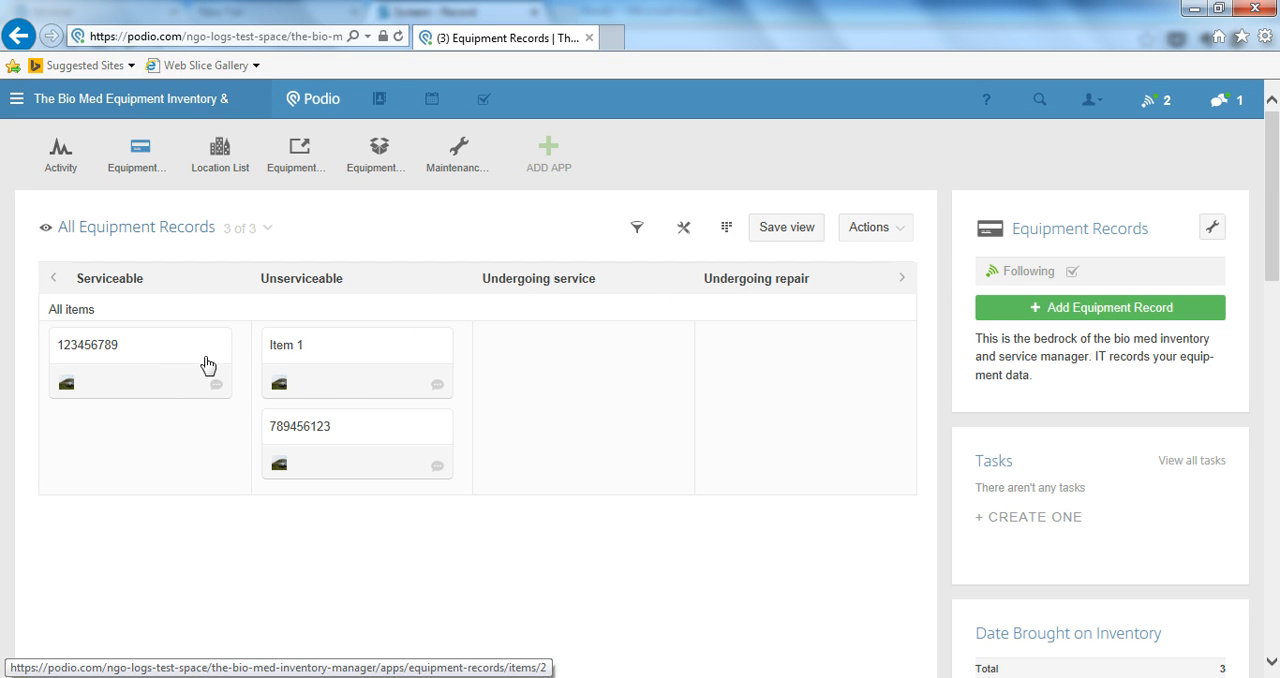
{"action": "left_click_drag", "start_coordinate": [337, 374], "coordinate": [557, 374]}
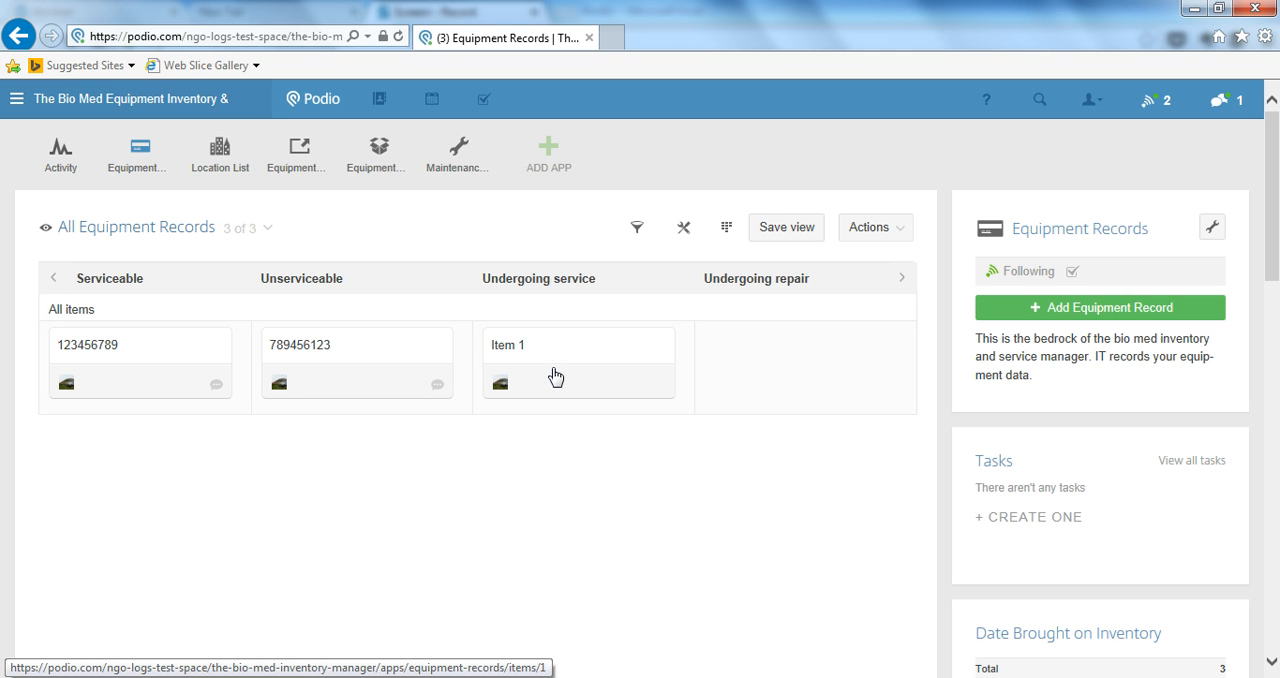
{"action": "left_click_drag", "start_coordinate": [555, 376], "coordinate": [172, 399]}
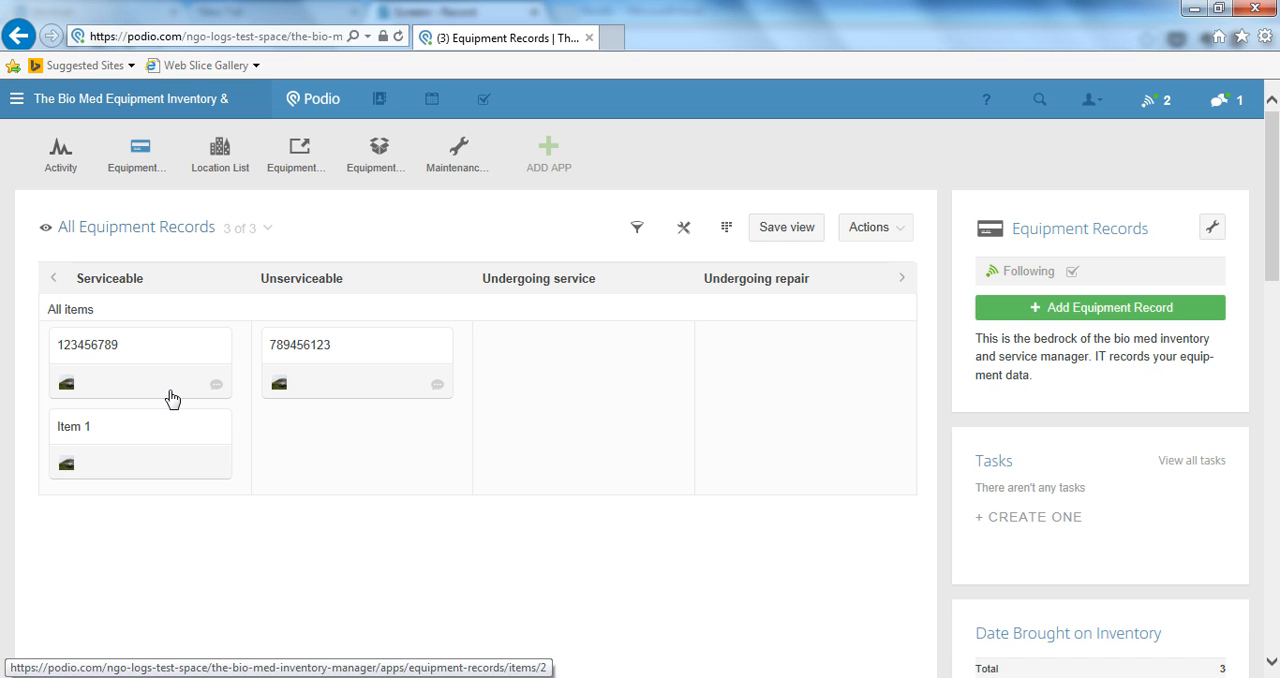
Start a new equipment record with the unique inventory number 123 - 123 - 123
{"action": "left_click", "coordinate": [1076, 314]}
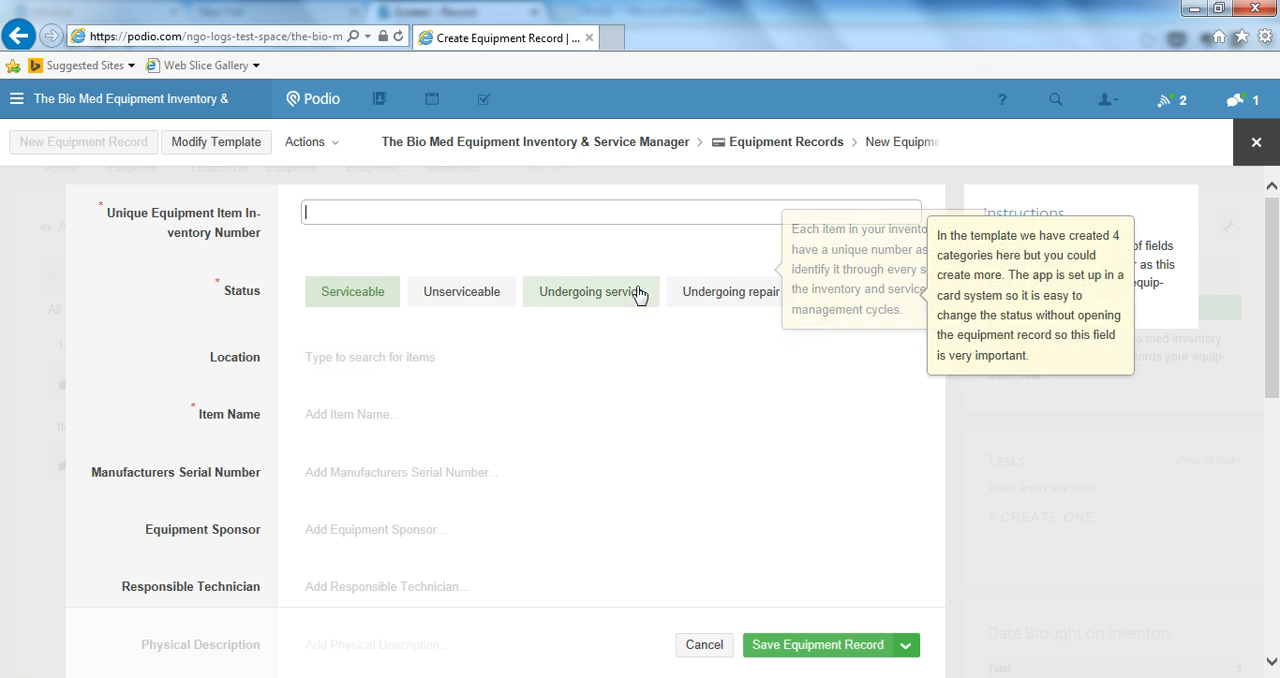
{"action": "mouse_move", "coordinate": [599, 220]}
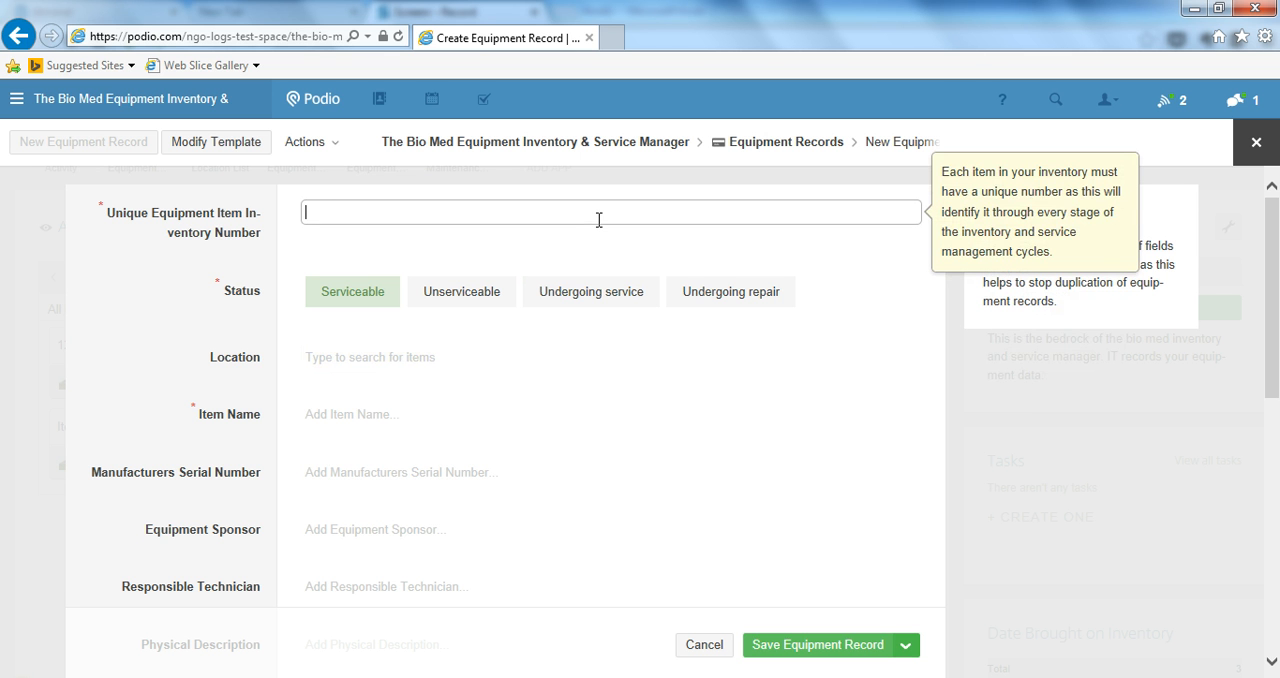
{"action": "type", "text": "123"}
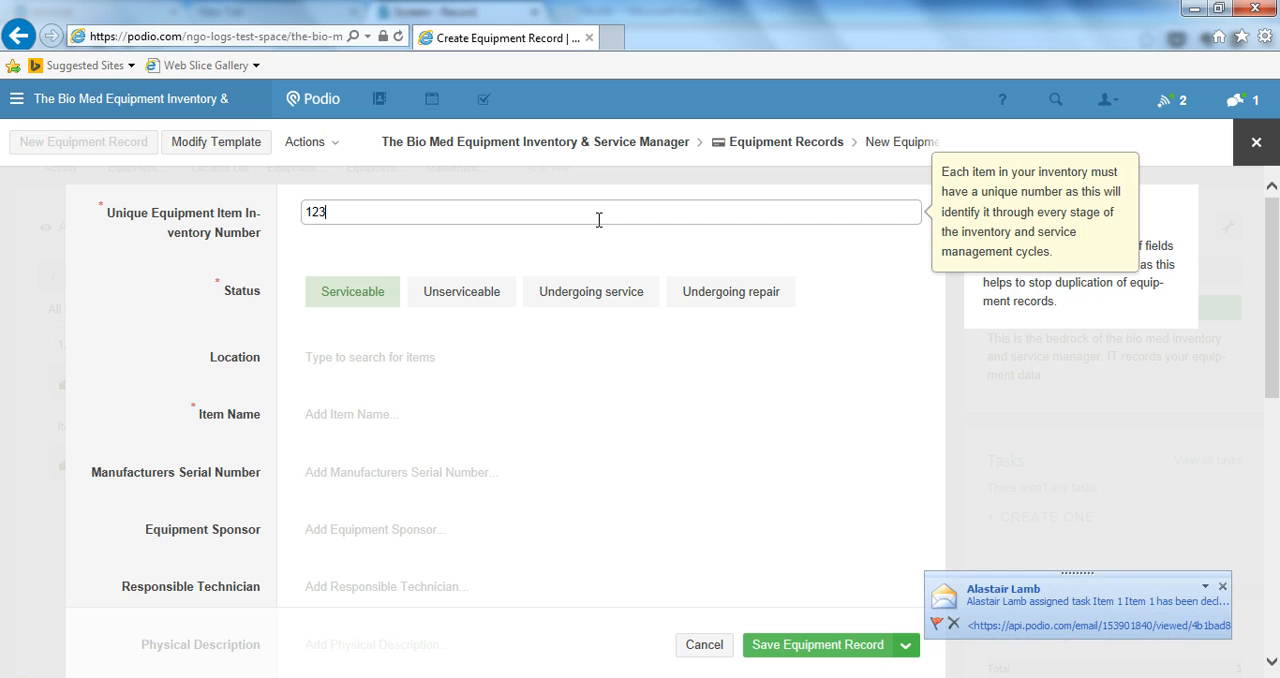
{"action": "type", "text": " - 123 - 123"}
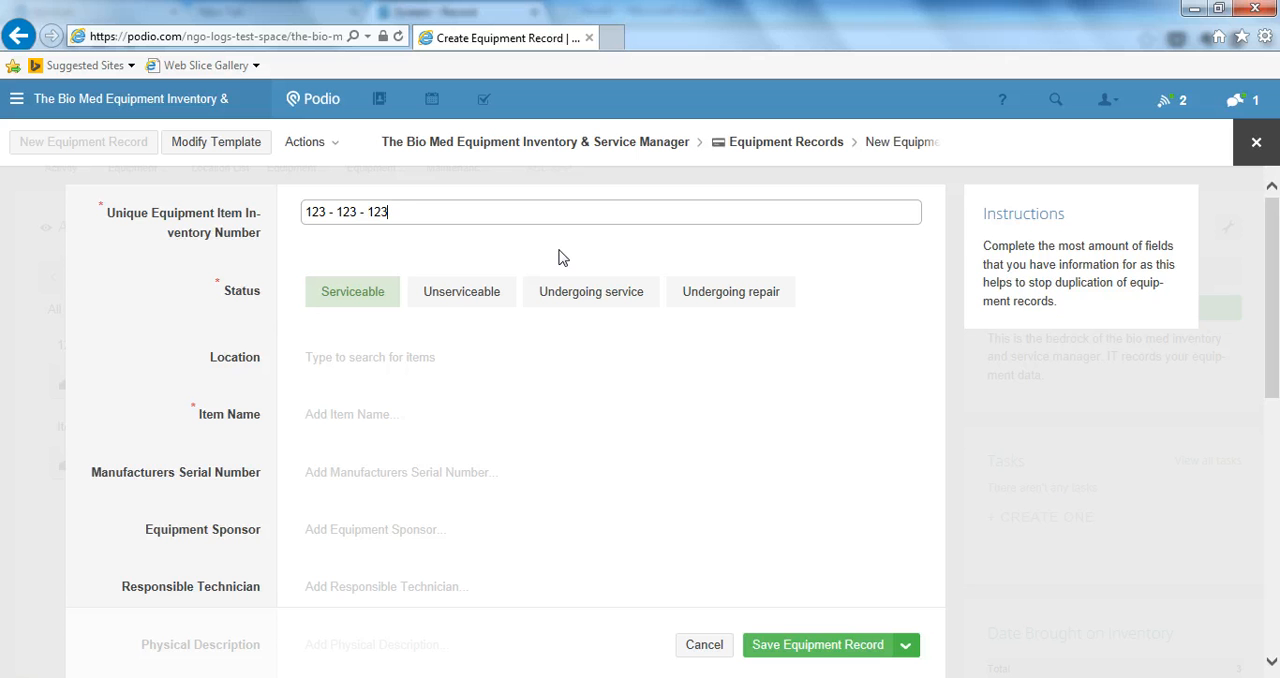
Set the new equipment record's location to Bench A
{"action": "left_click", "coordinate": [426, 366]}
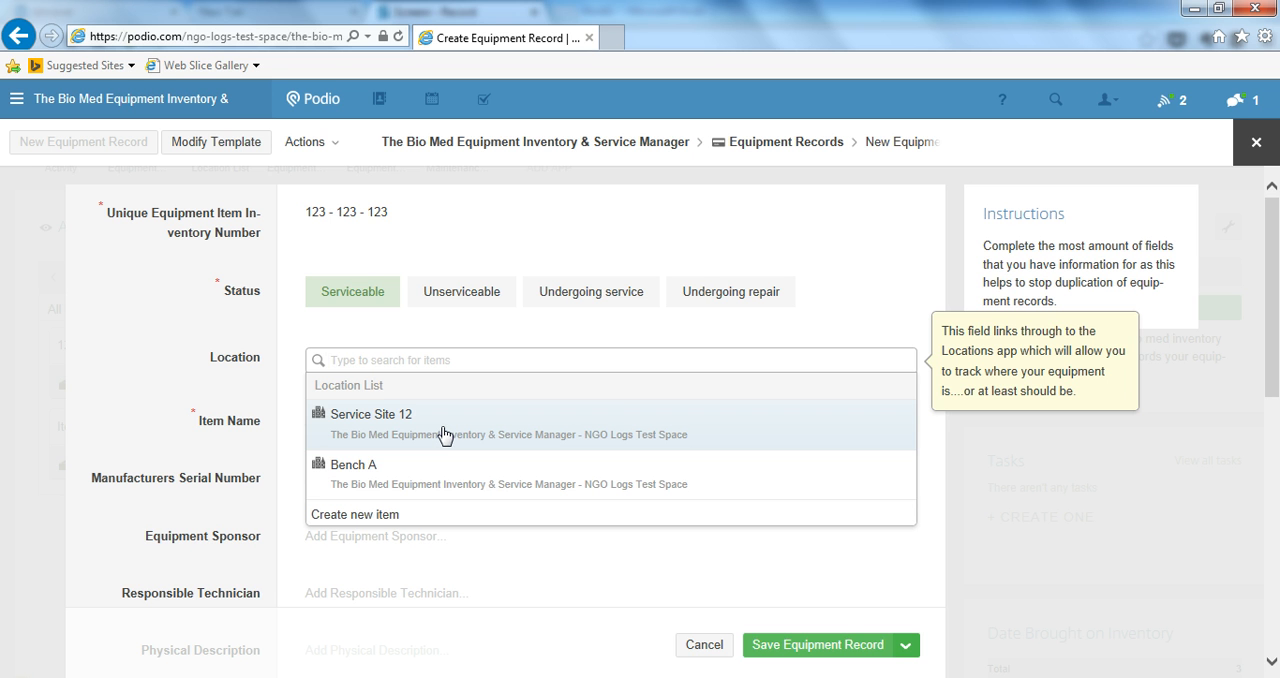
{"action": "left_click", "coordinate": [444, 470]}
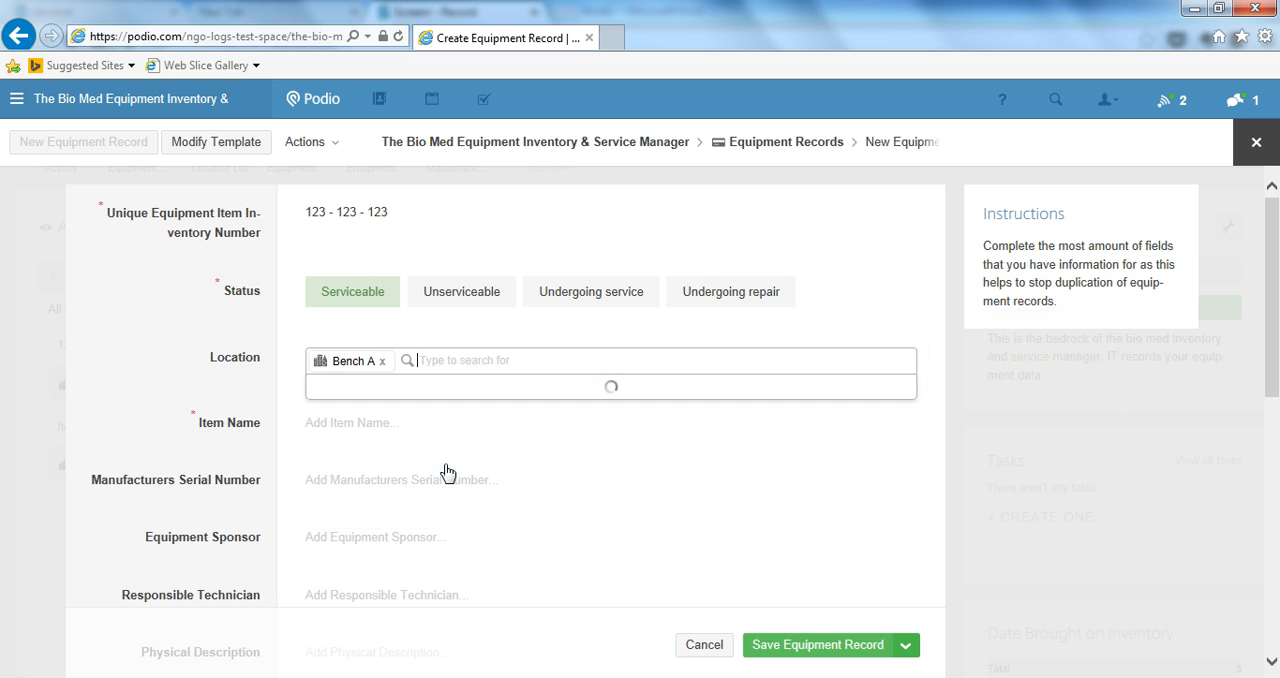
{"action": "left_click", "coordinate": [258, 454]}
Enter wheelbarrow as the item name and 98769404 as the manufacturer's serial number
{"action": "left_click", "coordinate": [331, 490]}
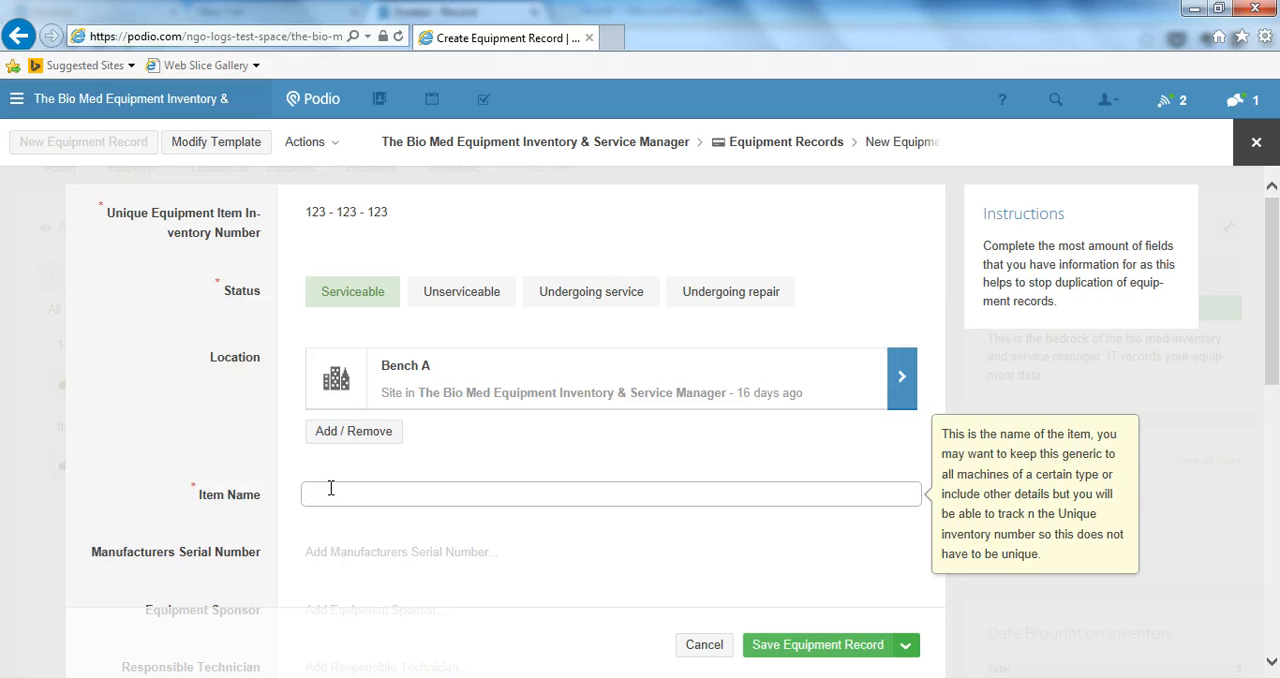
{"action": "type", "text": "wheelbarrow"}
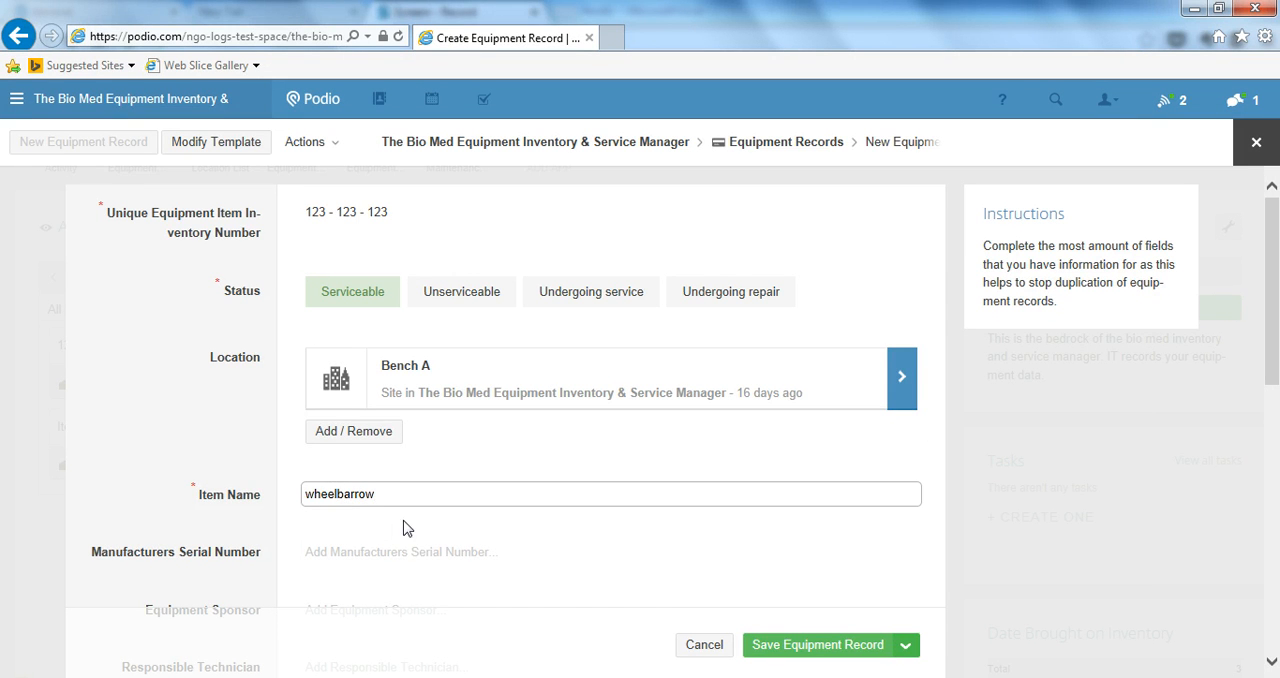
{"action": "left_click", "coordinate": [406, 548]}
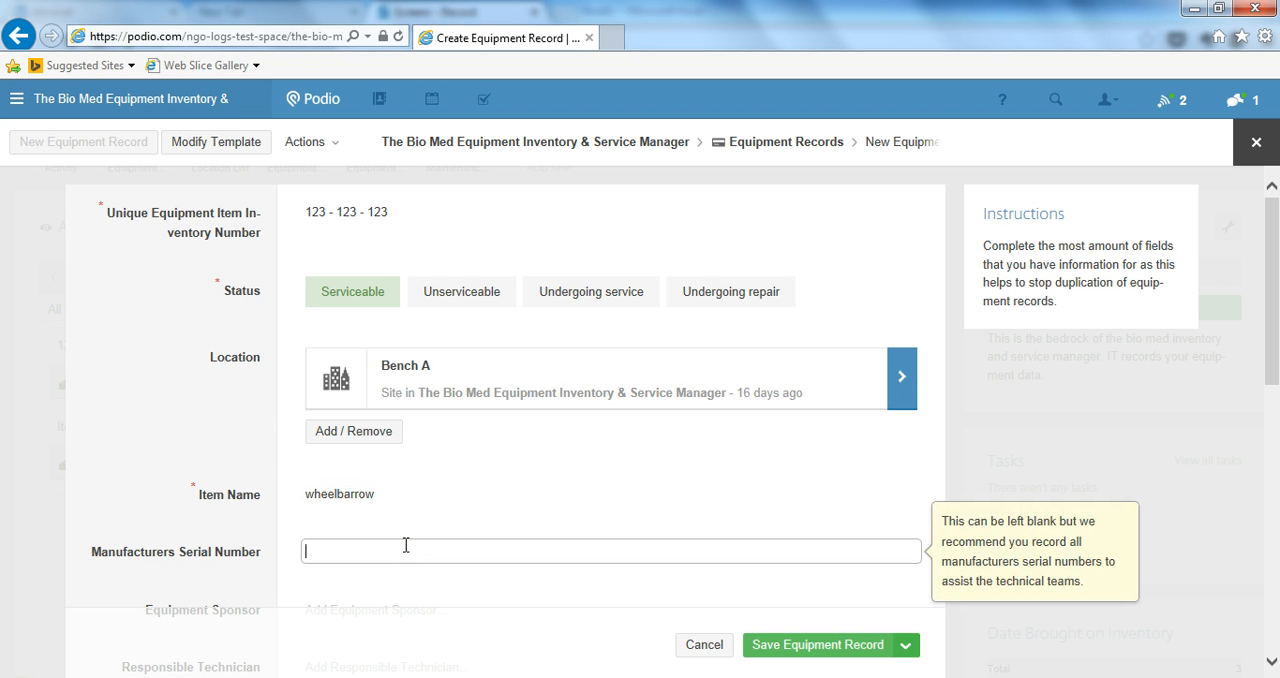
{"action": "type", "text": "98769404"}
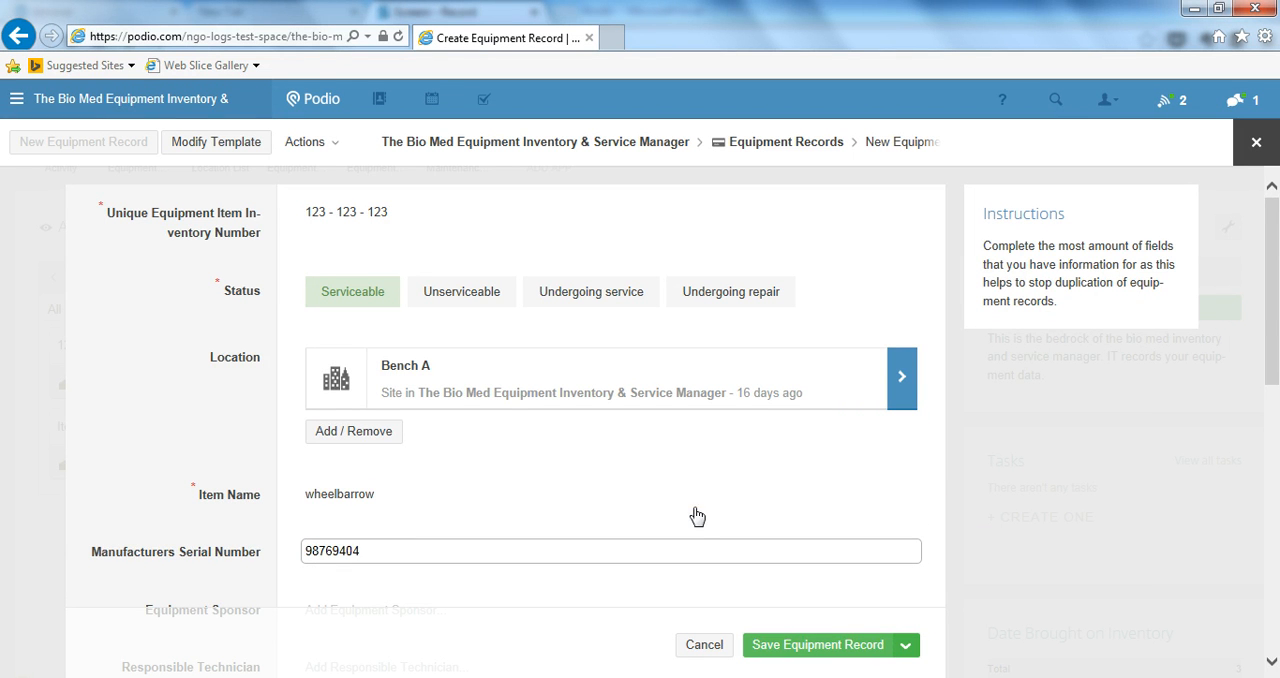
Assign the second listed workspace member as Equipment Sponsor and the first listed member as Responsible Technician
{"action": "left_click_drag", "start_coordinate": [1272, 305], "coordinate": [1266, 417]}
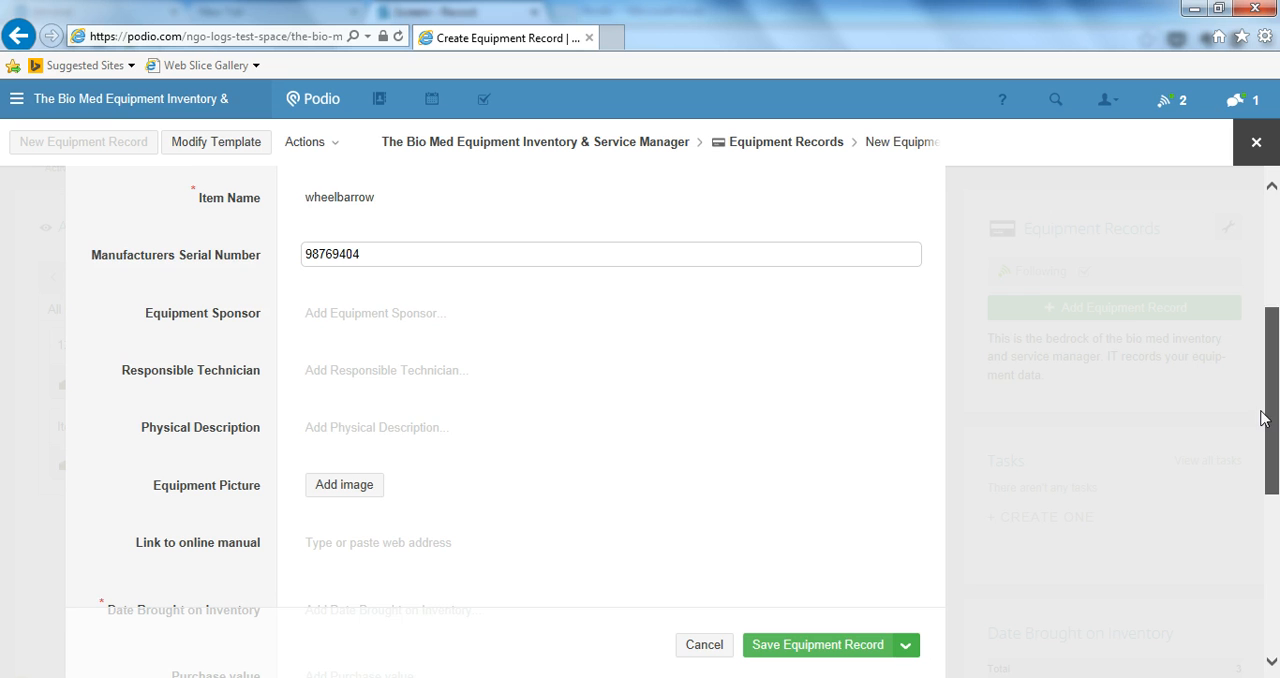
{"action": "left_click", "coordinate": [437, 316]}
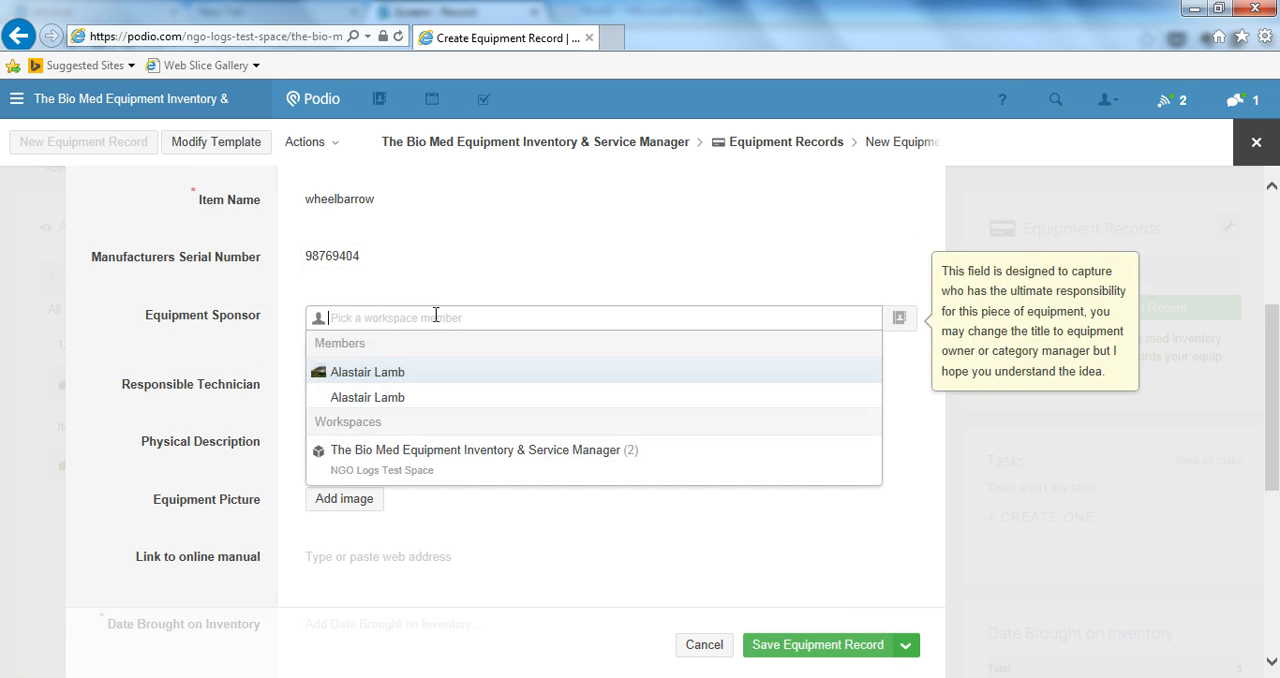
{"action": "left_click", "coordinate": [392, 398]}
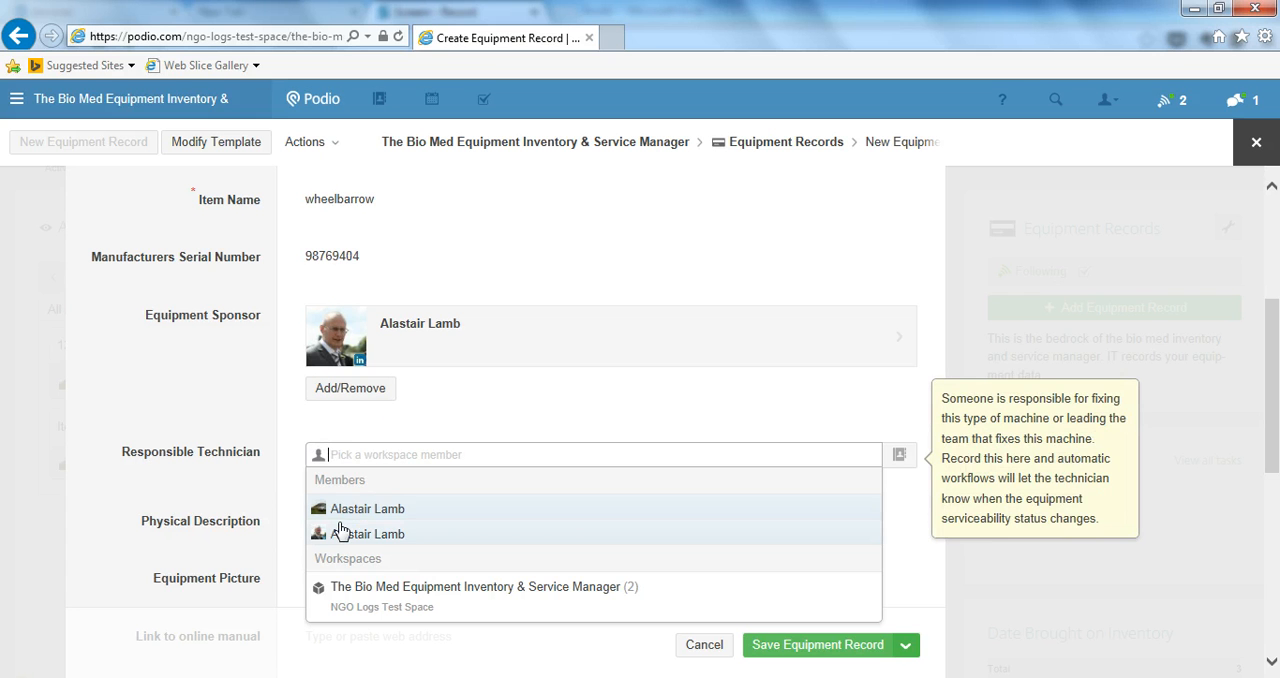
{"action": "left_click", "coordinate": [357, 511]}
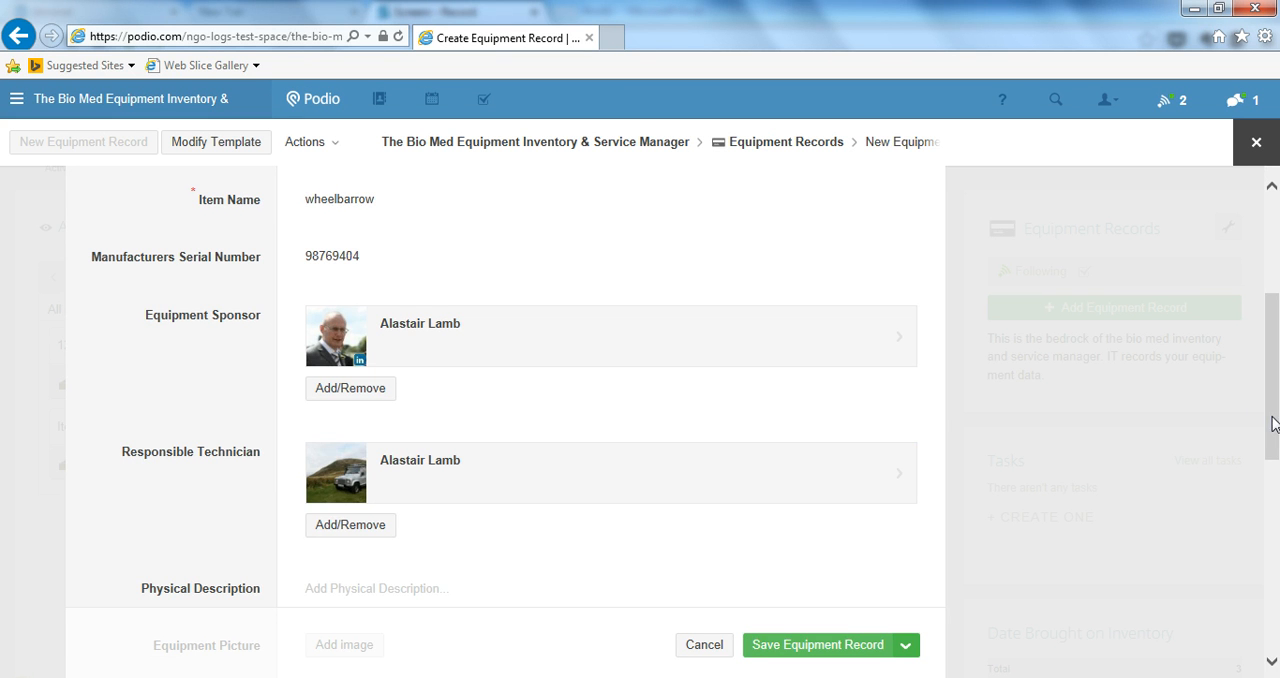
Enter "A wheelbarrow" as the physical description of the equipment
{"action": "left_click_drag", "start_coordinate": [1273, 420], "coordinate": [1271, 529]}
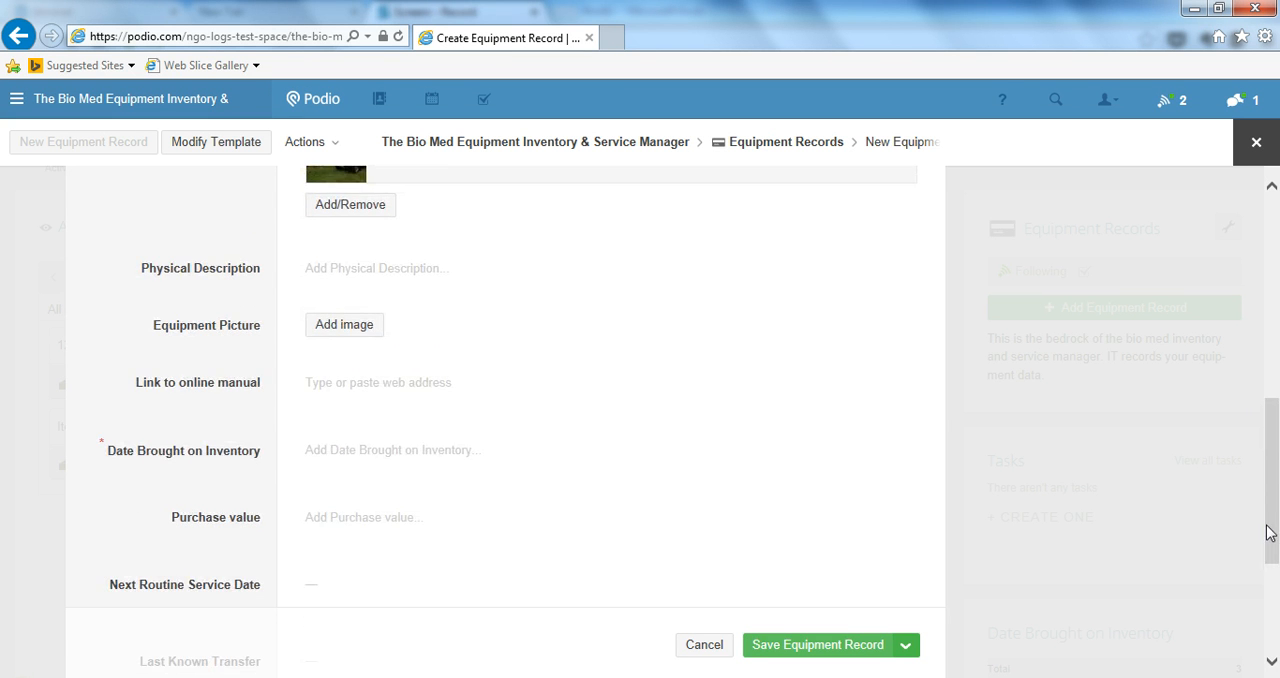
{"action": "left_click", "coordinate": [410, 276]}
{"action": "type", "text": "A"}
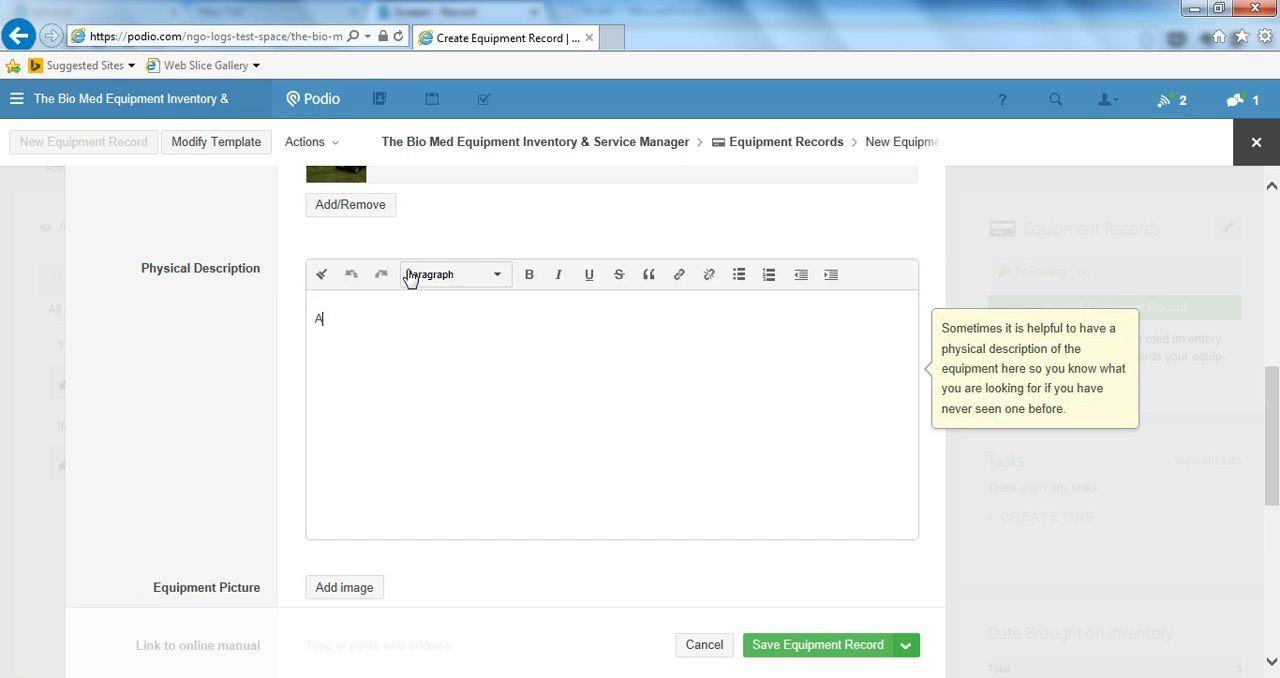
{"action": "type", "text": " whel"}
{"action": "type", "text": "elbarrow"}
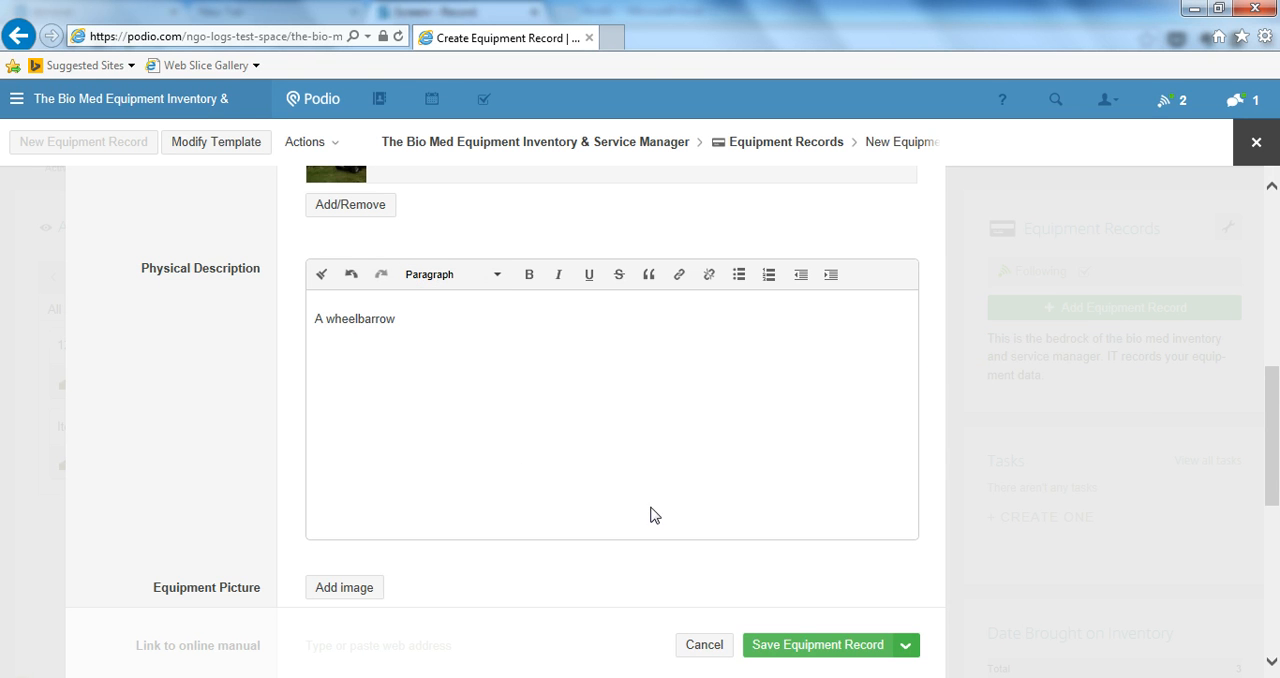
Set the Date Brought on Inventory to 10/23/2014
{"action": "left_click_drag", "start_coordinate": [1275, 437], "coordinate": [1276, 533]}
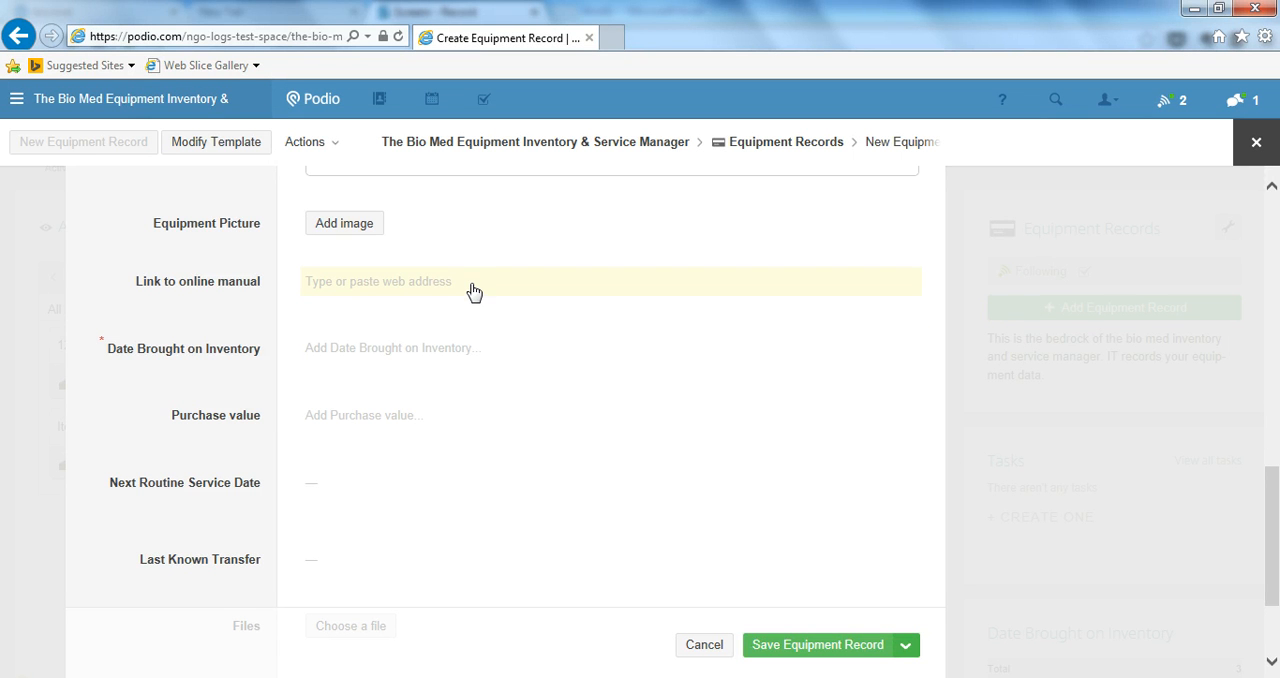
{"action": "left_click", "coordinate": [471, 349]}
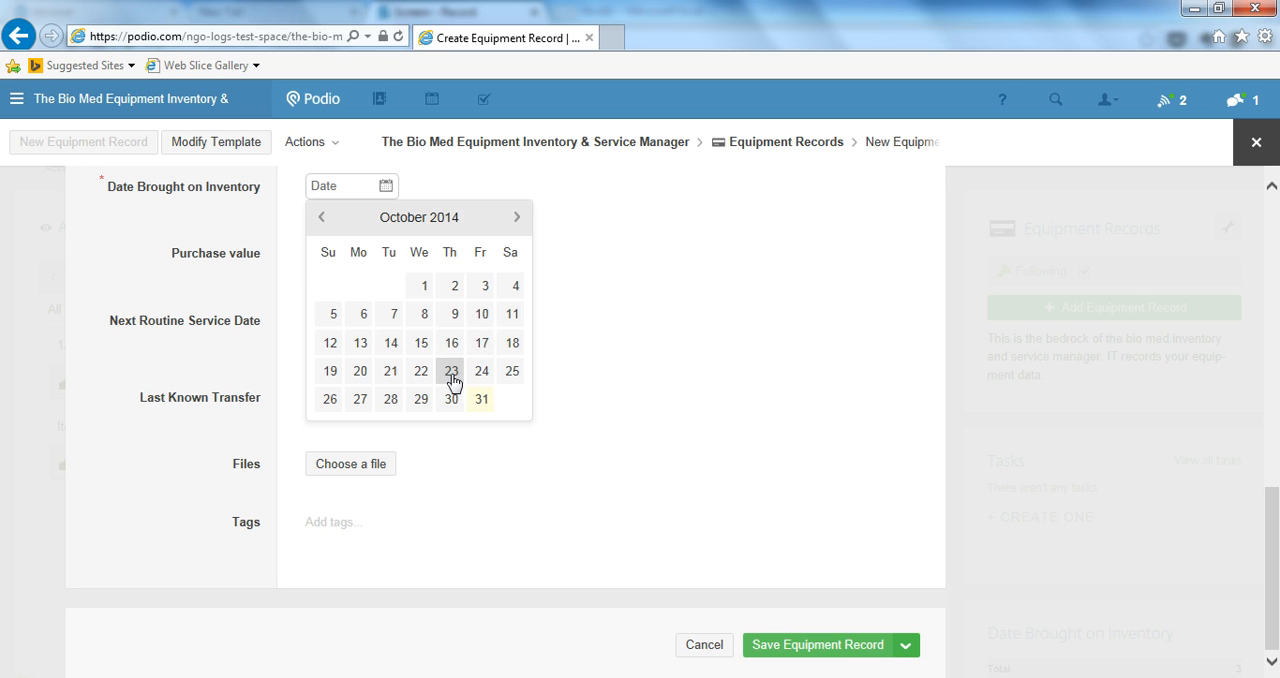
{"action": "left_click", "coordinate": [451, 371]}
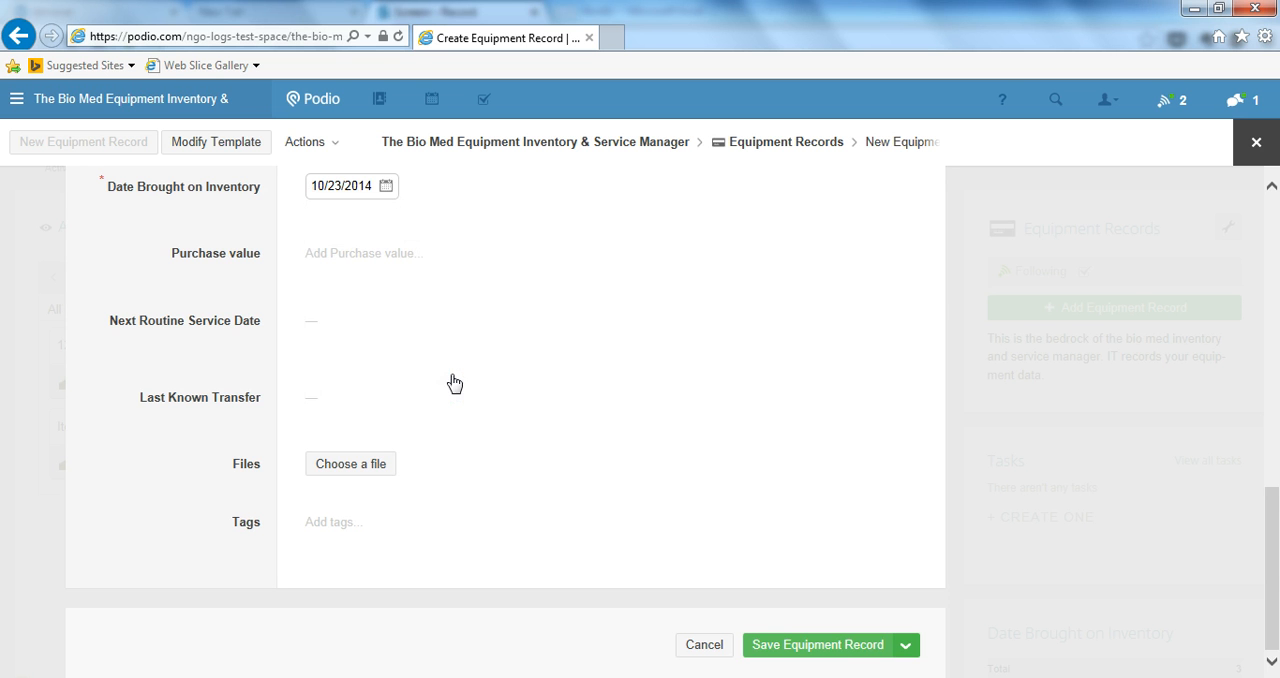
Enter a purchase value of $12.00 and save the equipment record
{"action": "left_click", "coordinate": [393, 257]}
{"action": "type", "text": "1"}
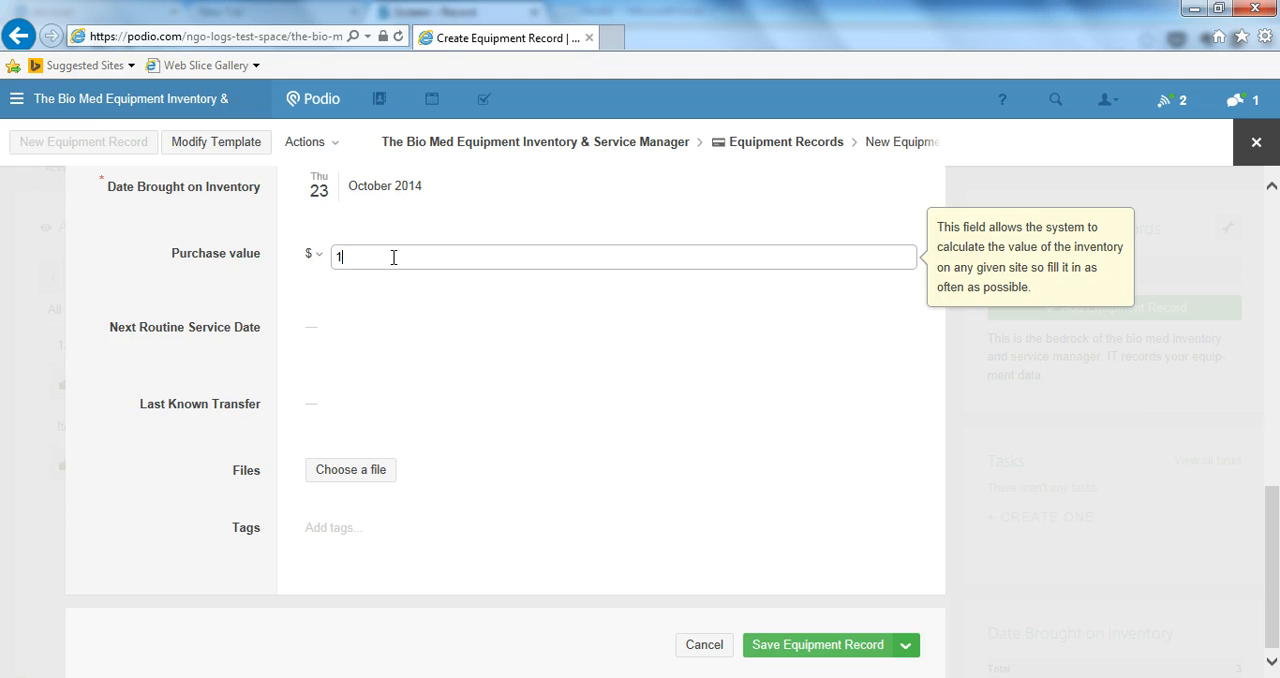
{"action": "type", "text": "2.0000"}
{"action": "left_click", "coordinate": [365, 373]}
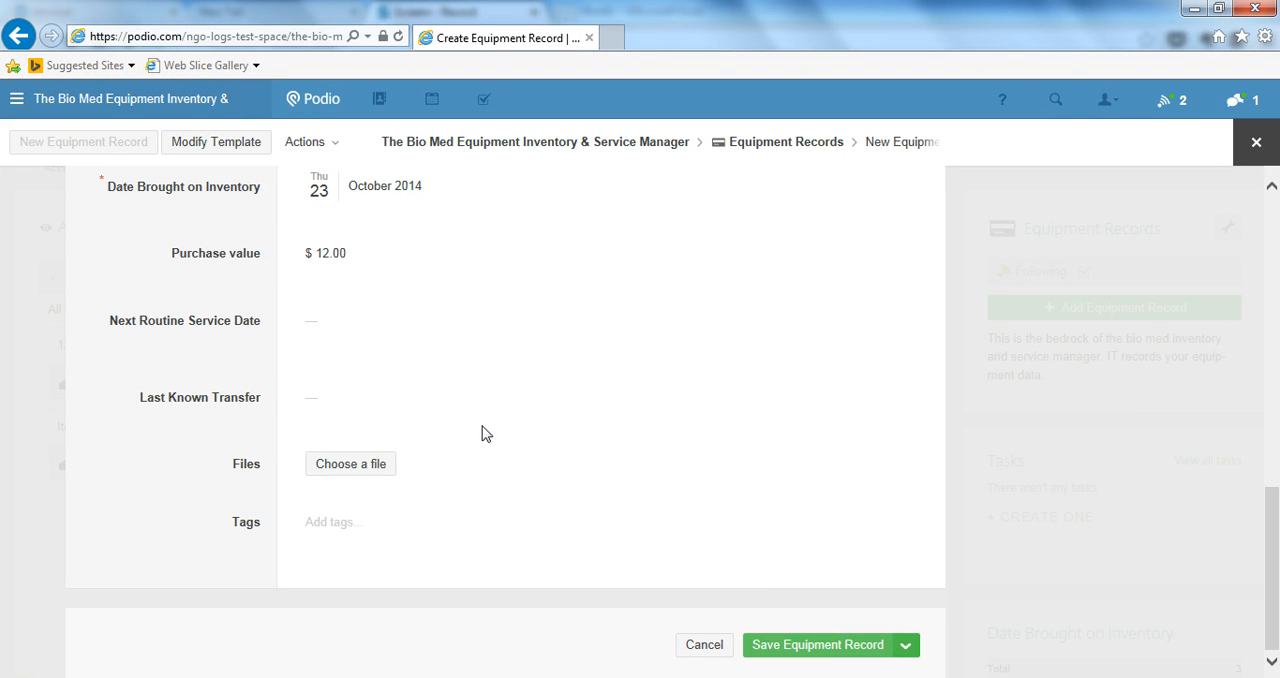
{"action": "left_click", "coordinate": [815, 650]}
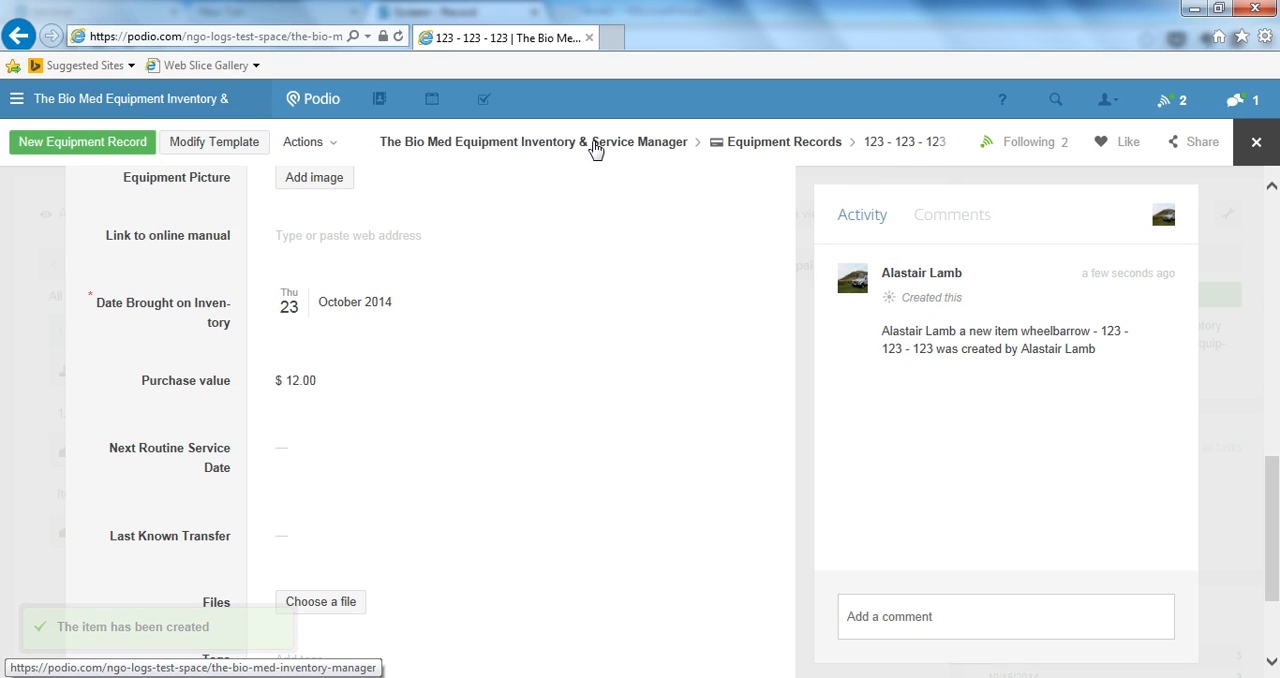
Return to the Equipment Records overview and move the 123 - 123 - 123 card from Serviceable to Undergoing repair
{"action": "left_click", "coordinate": [750, 150]}
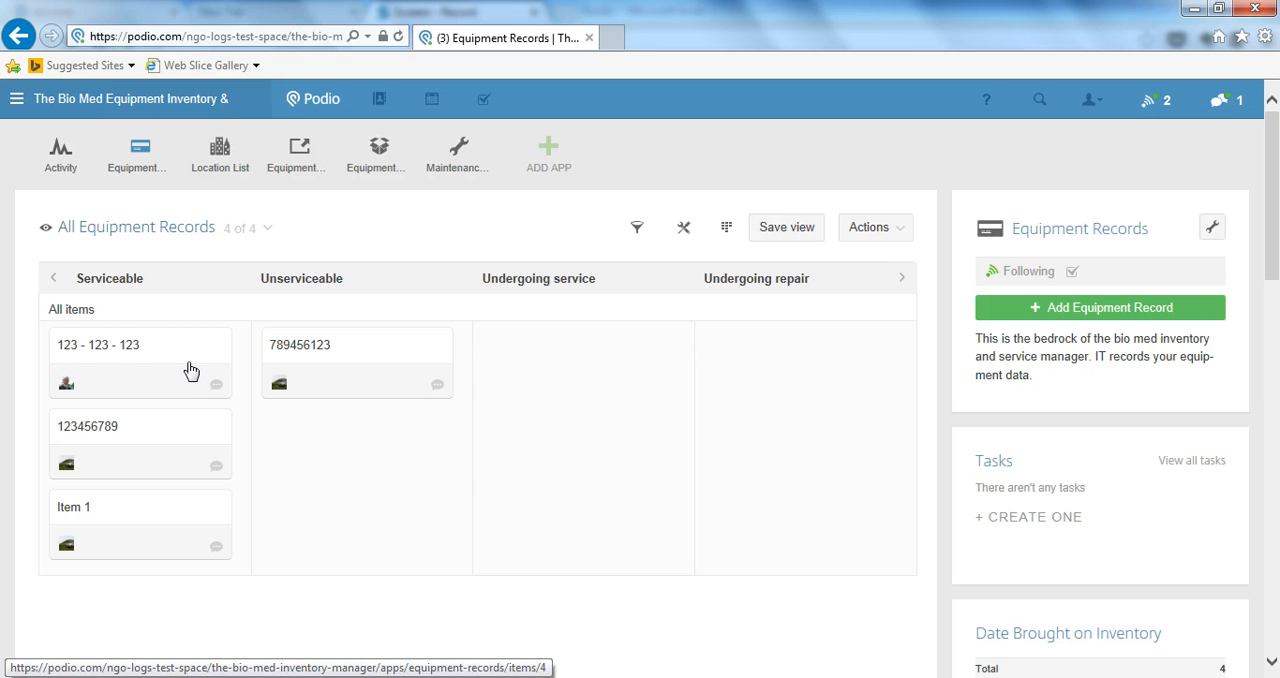
{"action": "left_click_drag", "start_coordinate": [190, 371], "coordinate": [843, 371]}
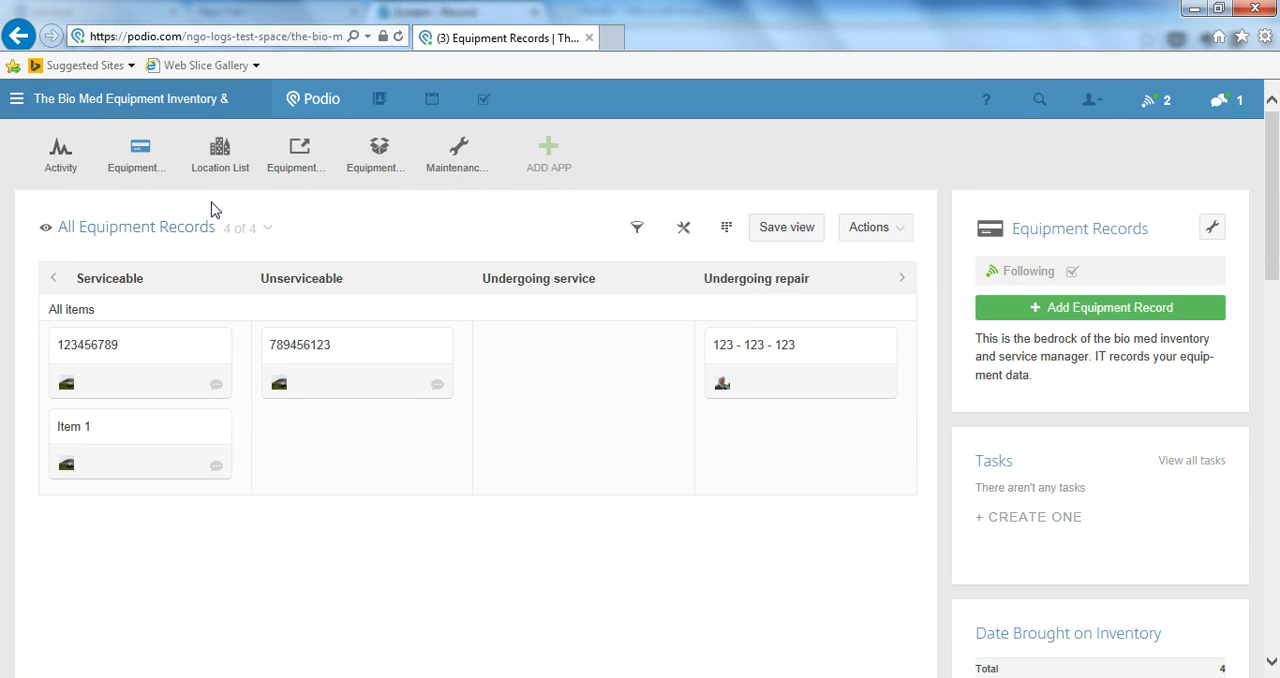
{"action": "mouse_move", "coordinate": [229, 170]}
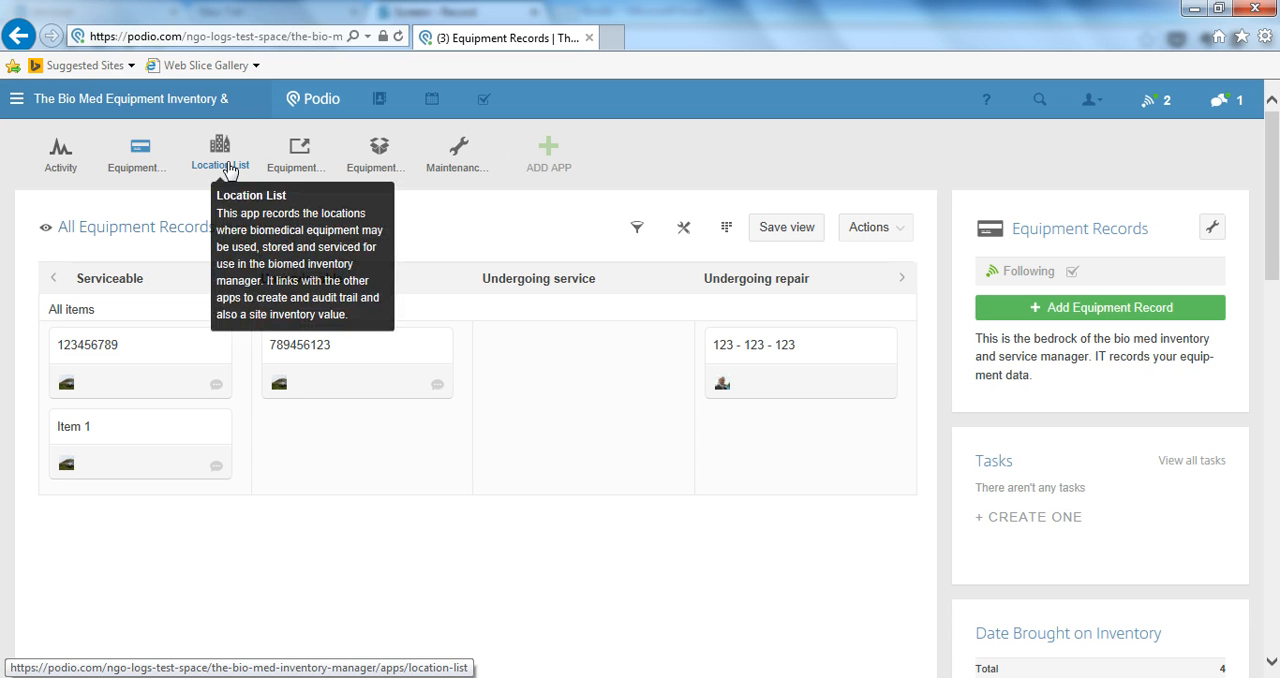
{"action": "mouse_move", "coordinate": [135, 166]}
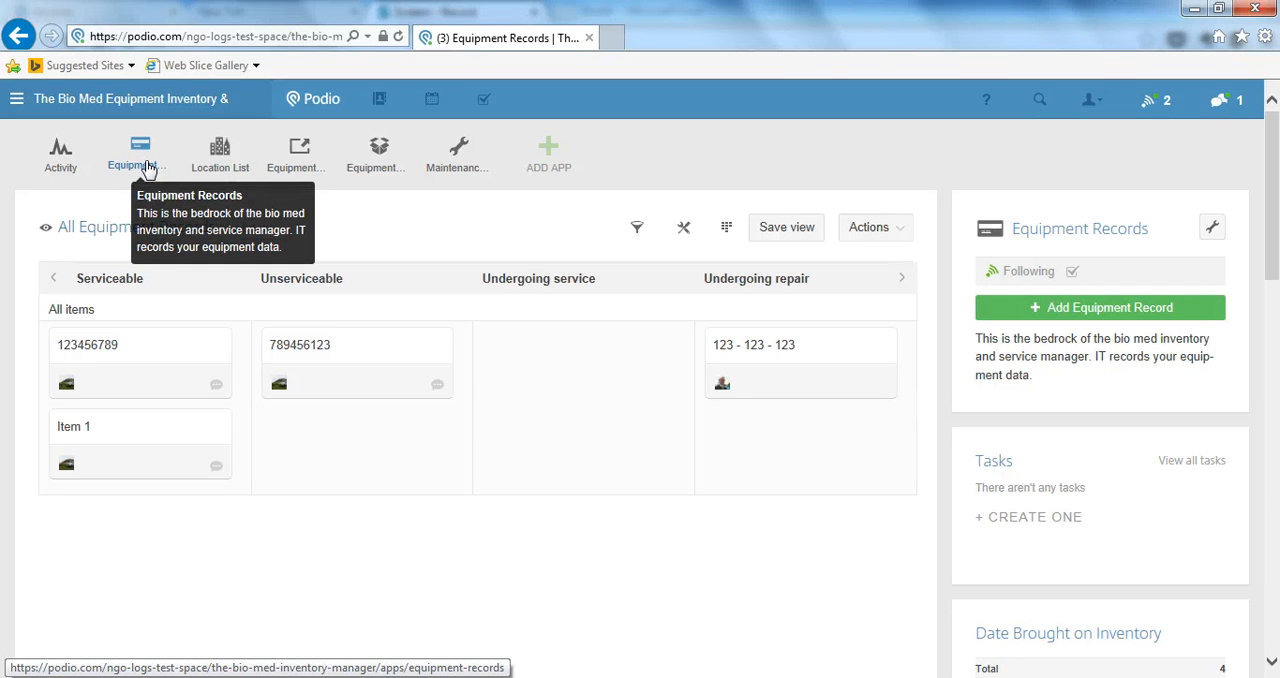